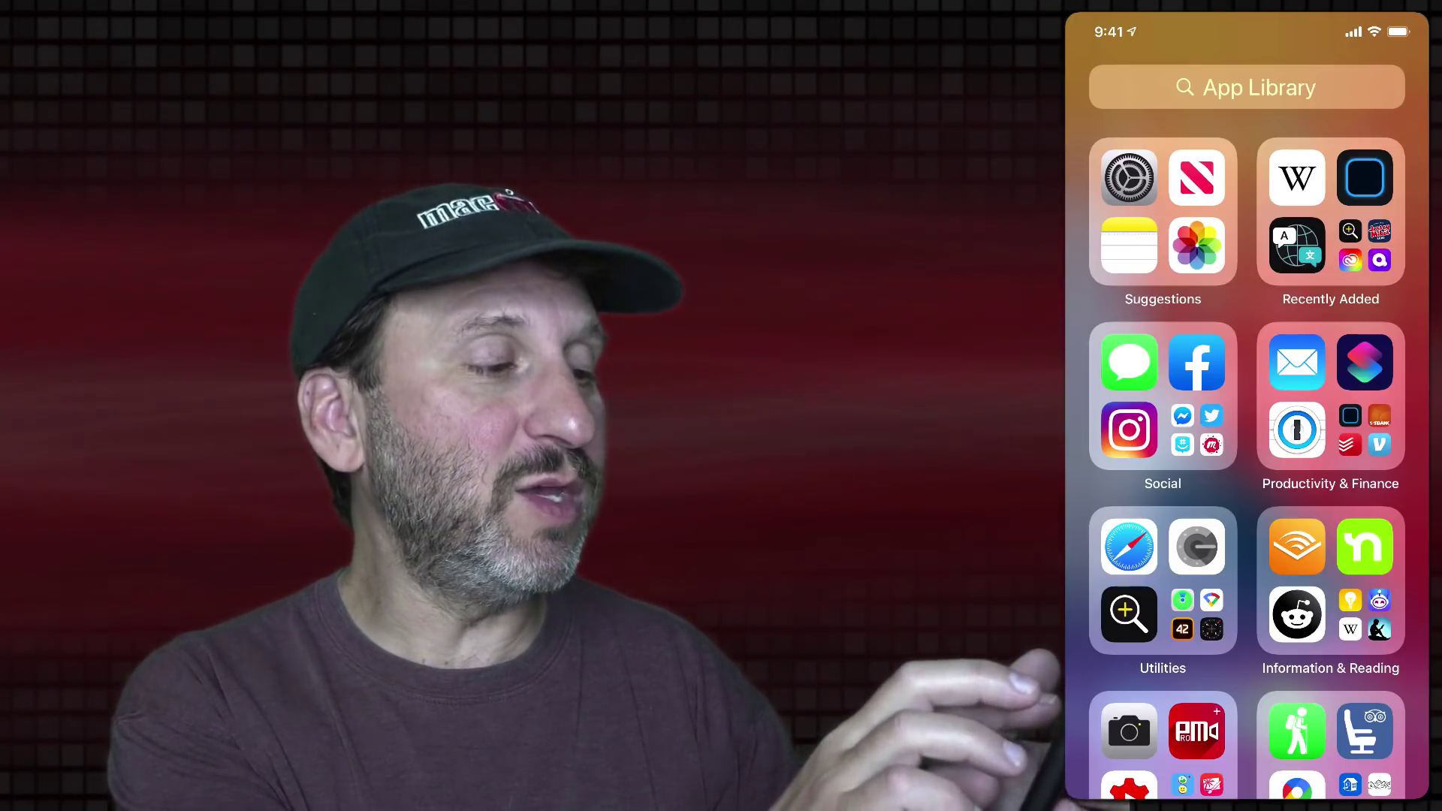
Open the Social app group in the App Library full-screen
click(1196, 429)
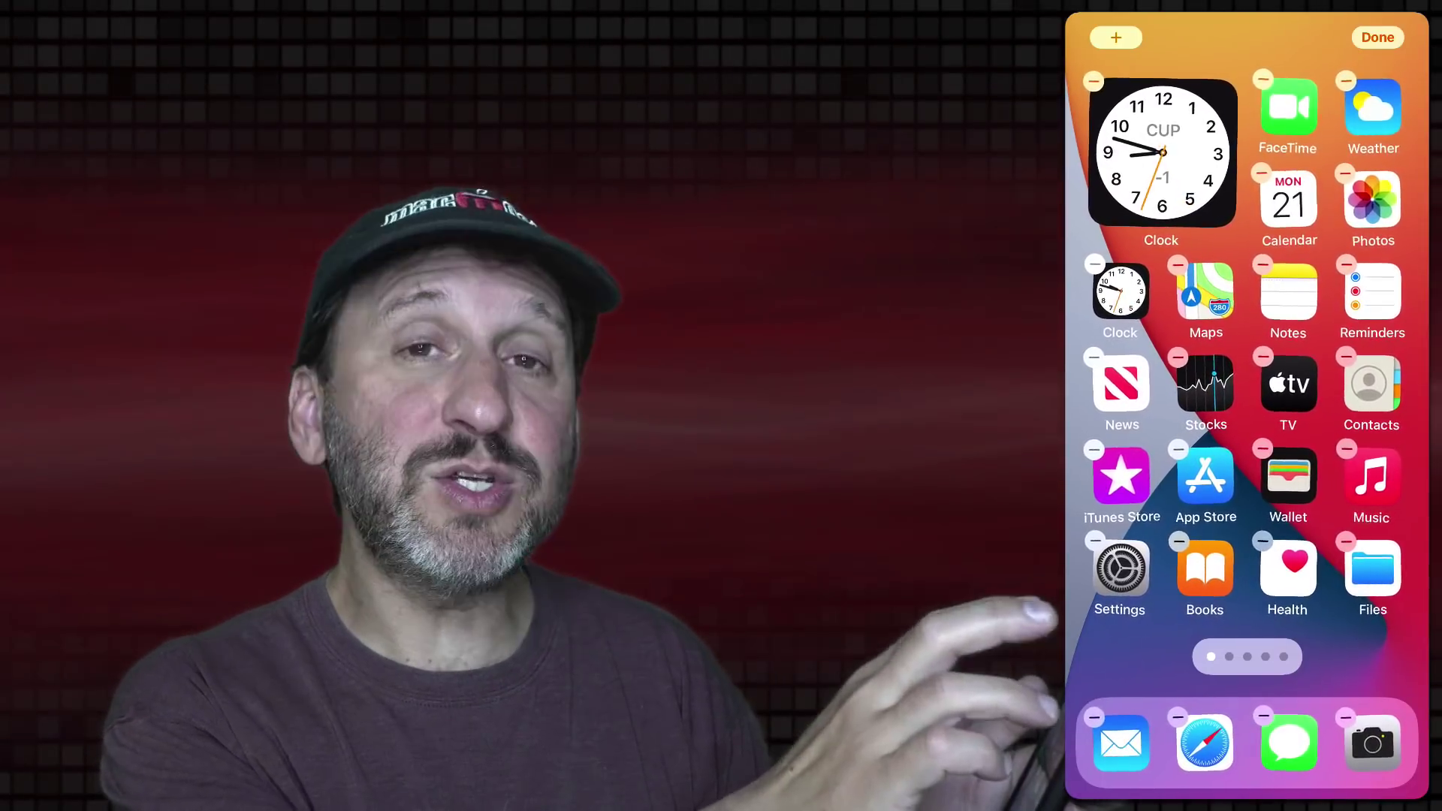
Open the Clock widget's city setting to switch it to Denver
click(1162, 153)
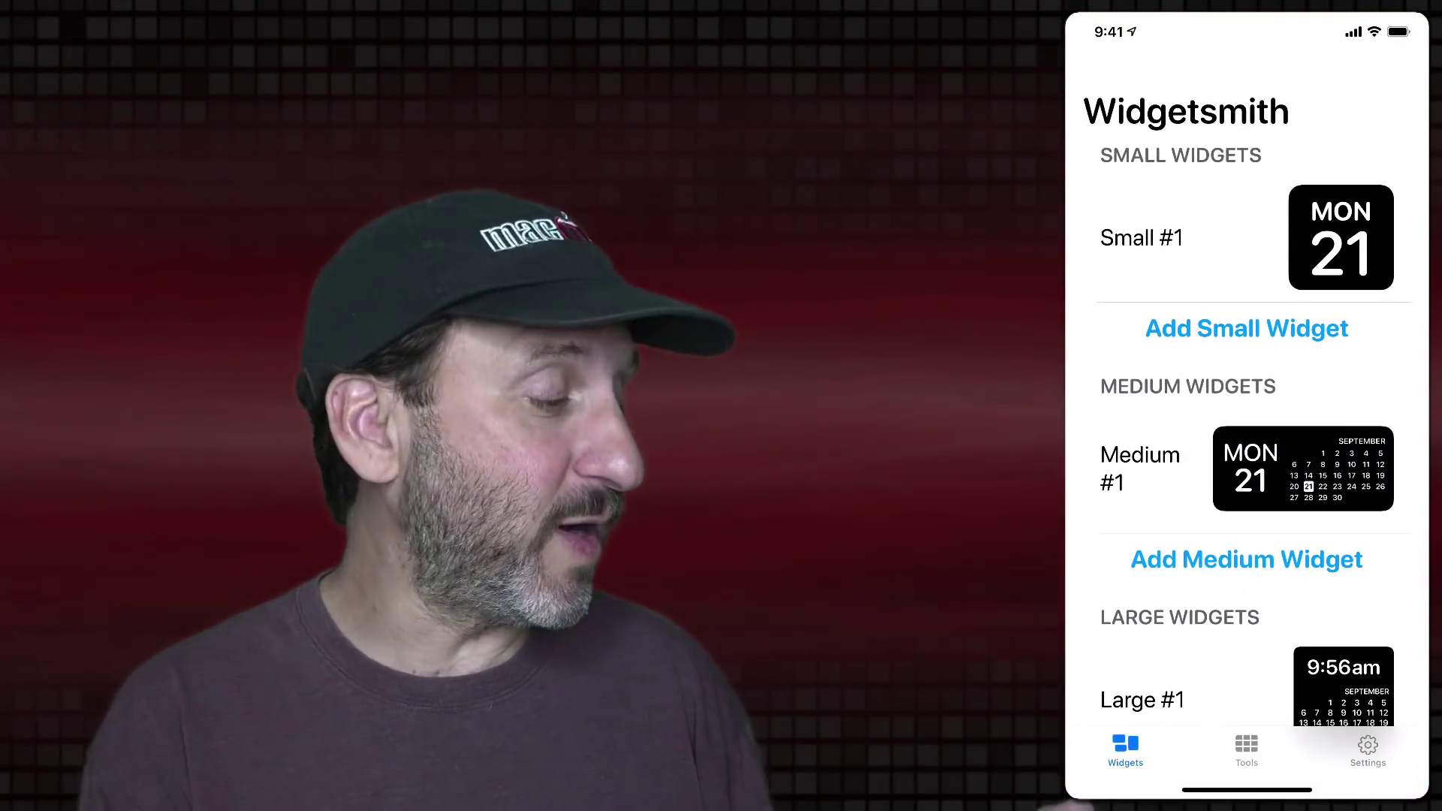
Create a new small widget and open Small #2's default widget style settings
click(1246, 328)
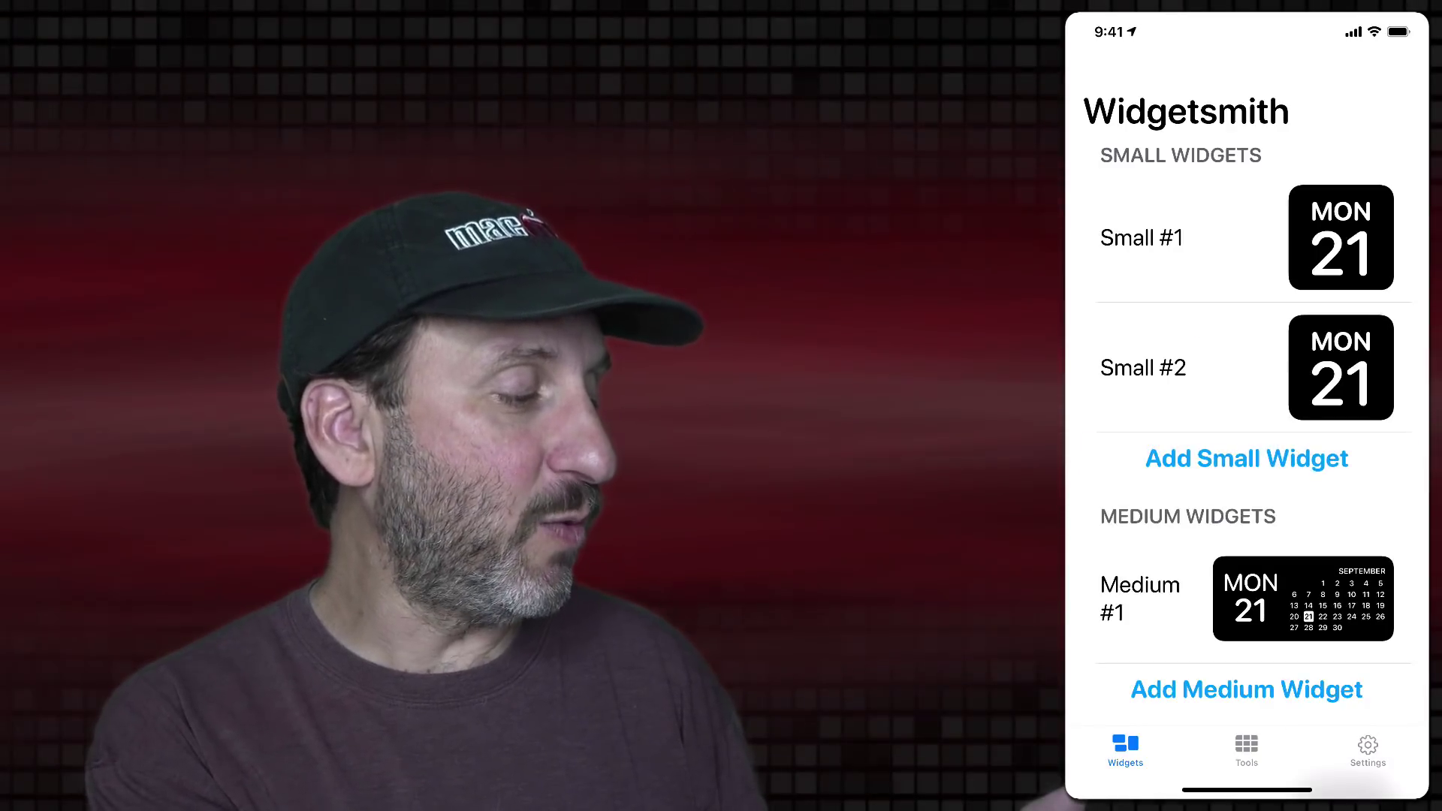
click(1336, 370)
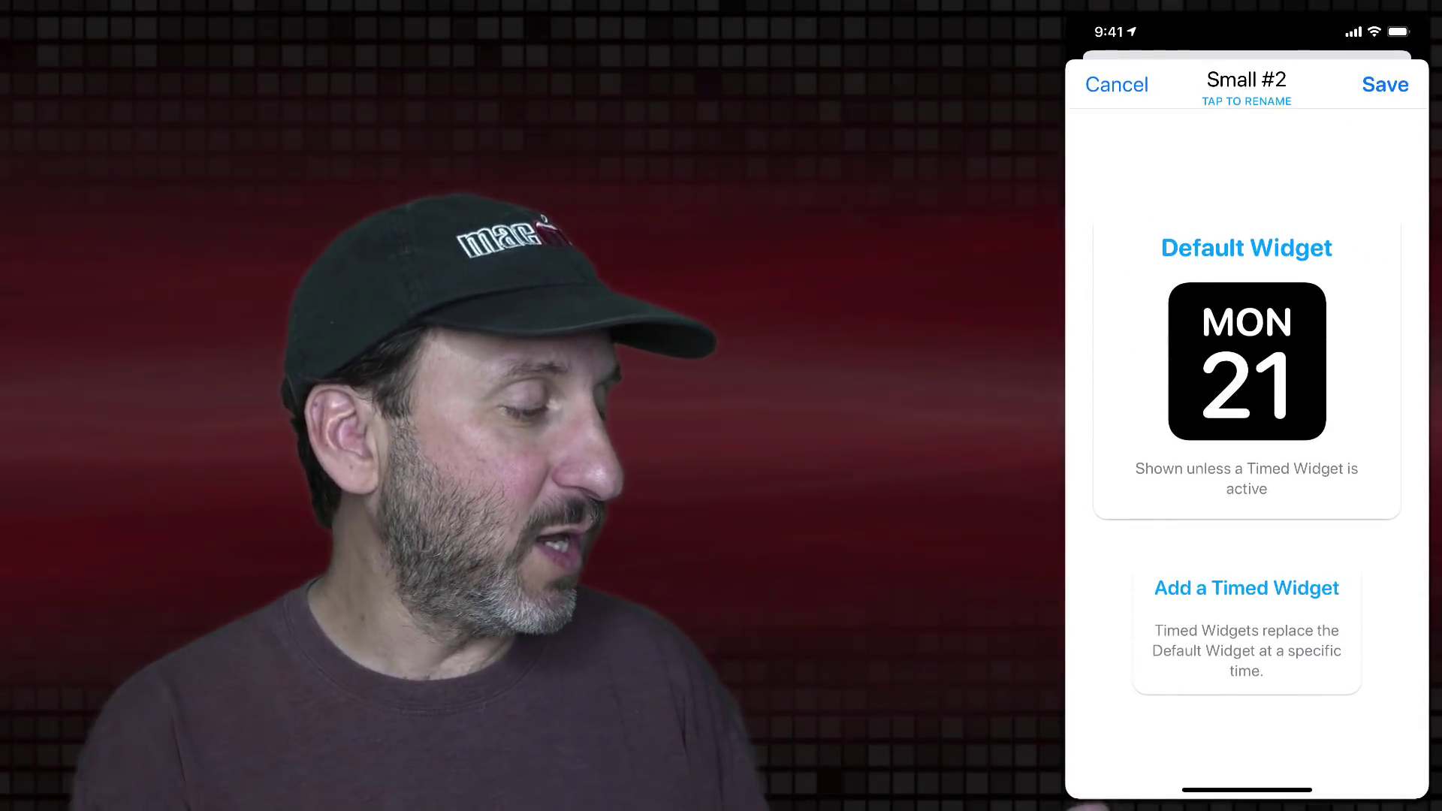
click(1247, 361)
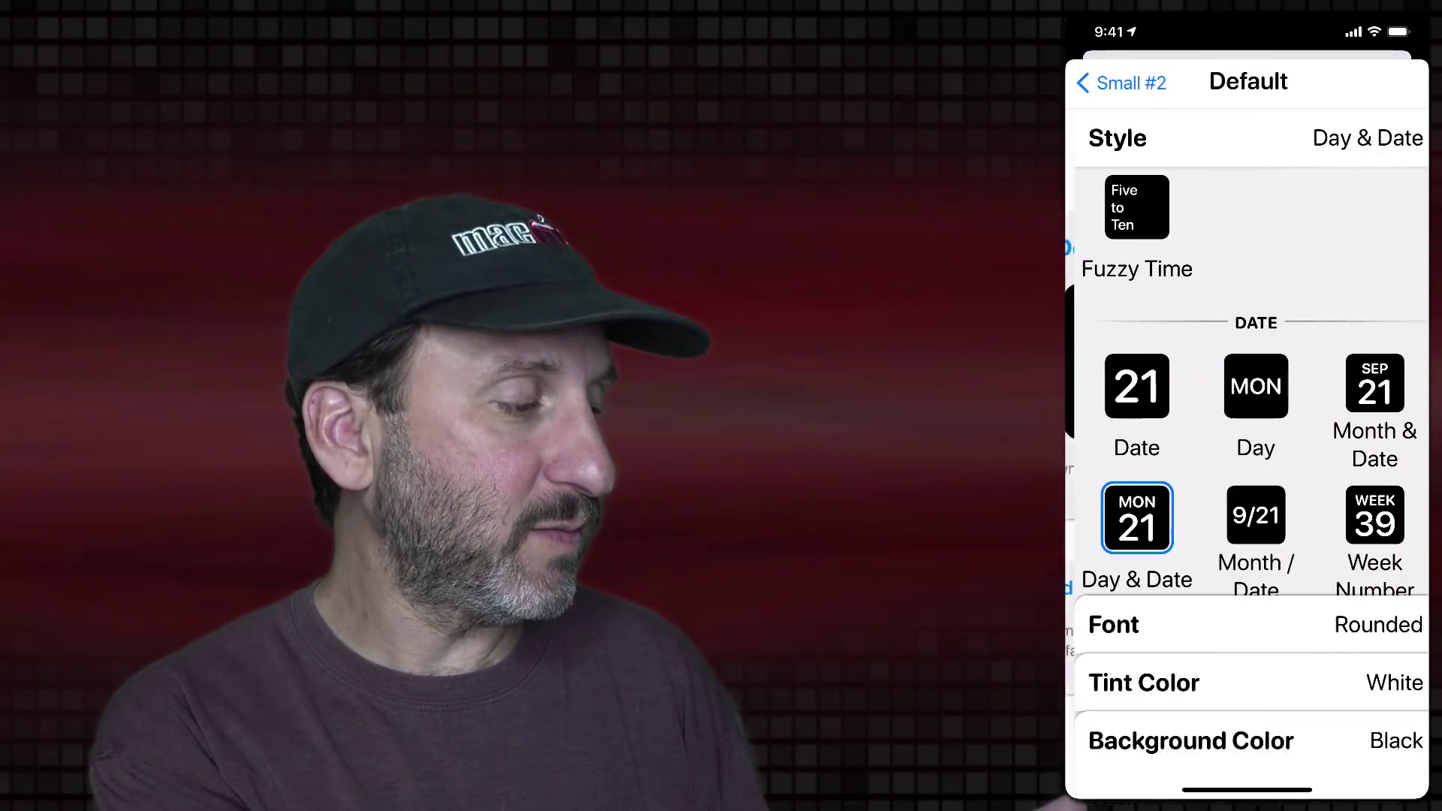
scroll(1247, 383, down, 5)
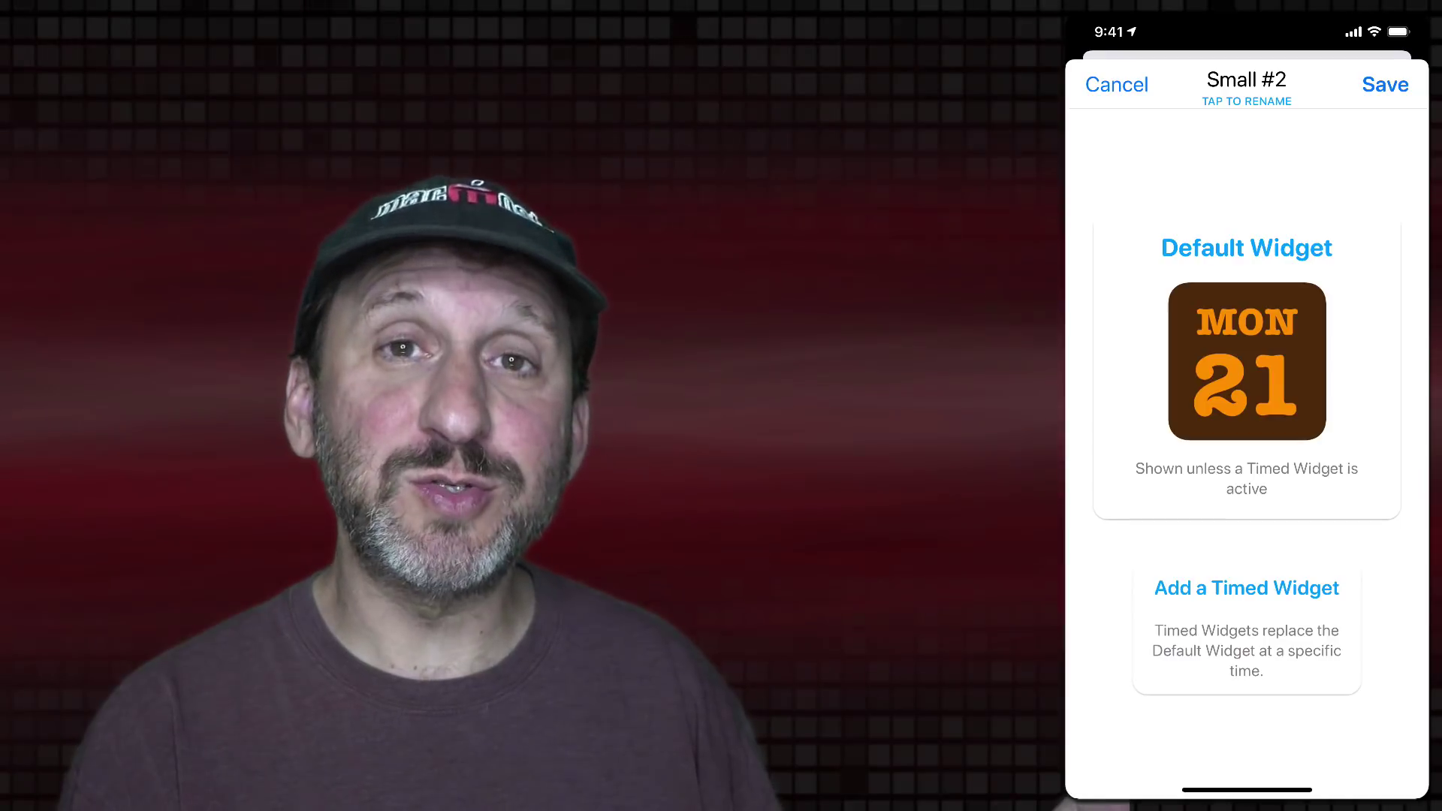
Save the Small #2 widget and return to the home screen to add a widget
click(1385, 83)
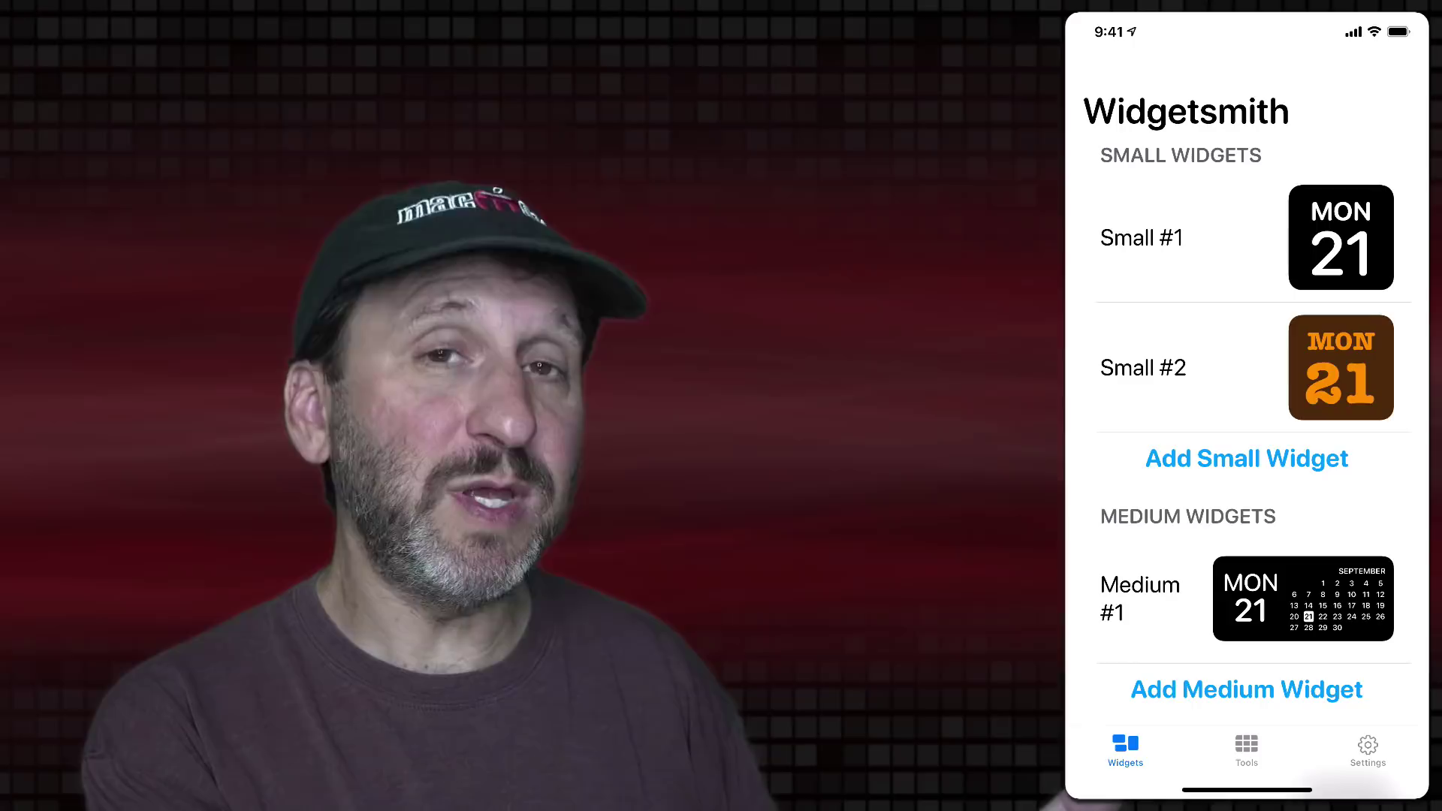
drag(1247, 789, 1247, 563)
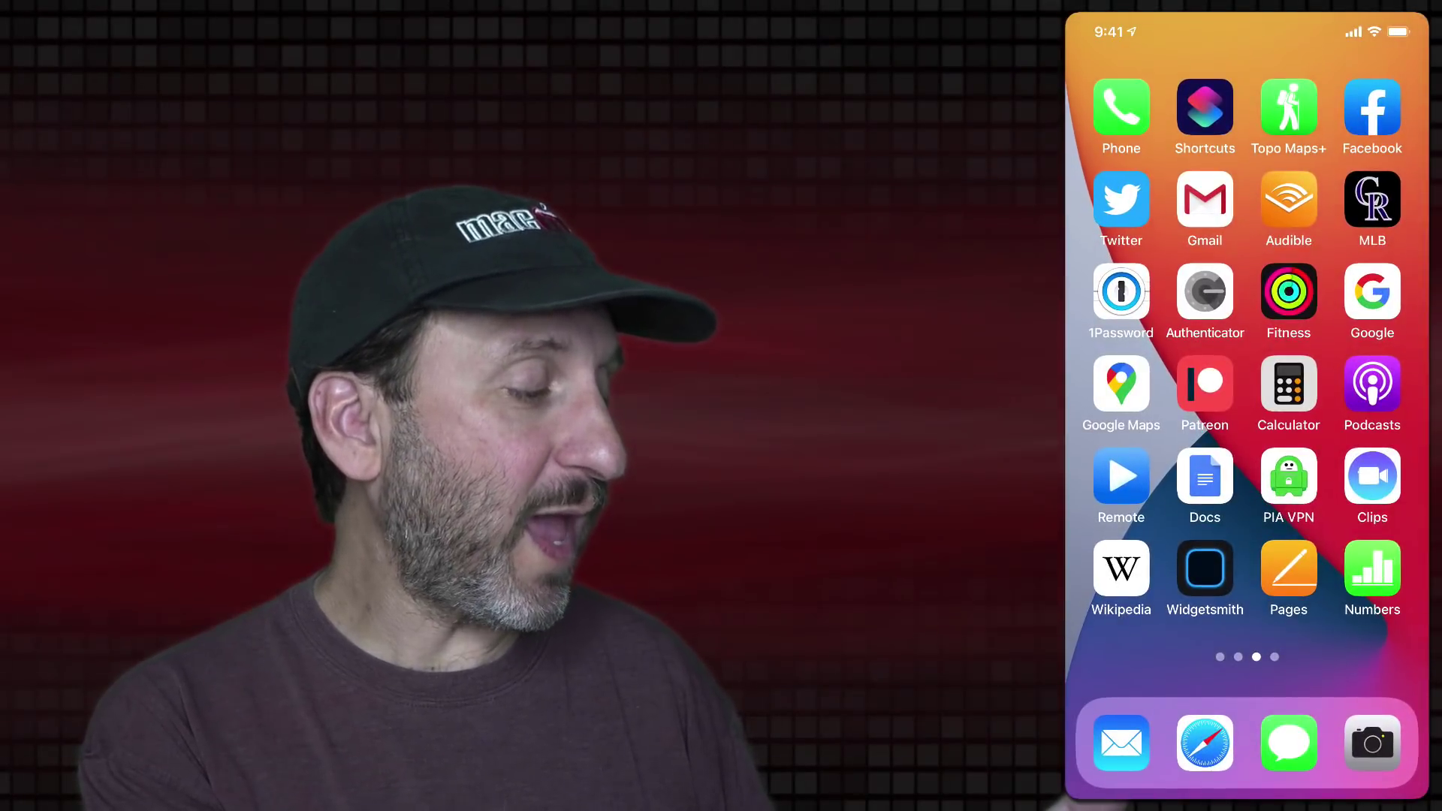
click(1111, 34)
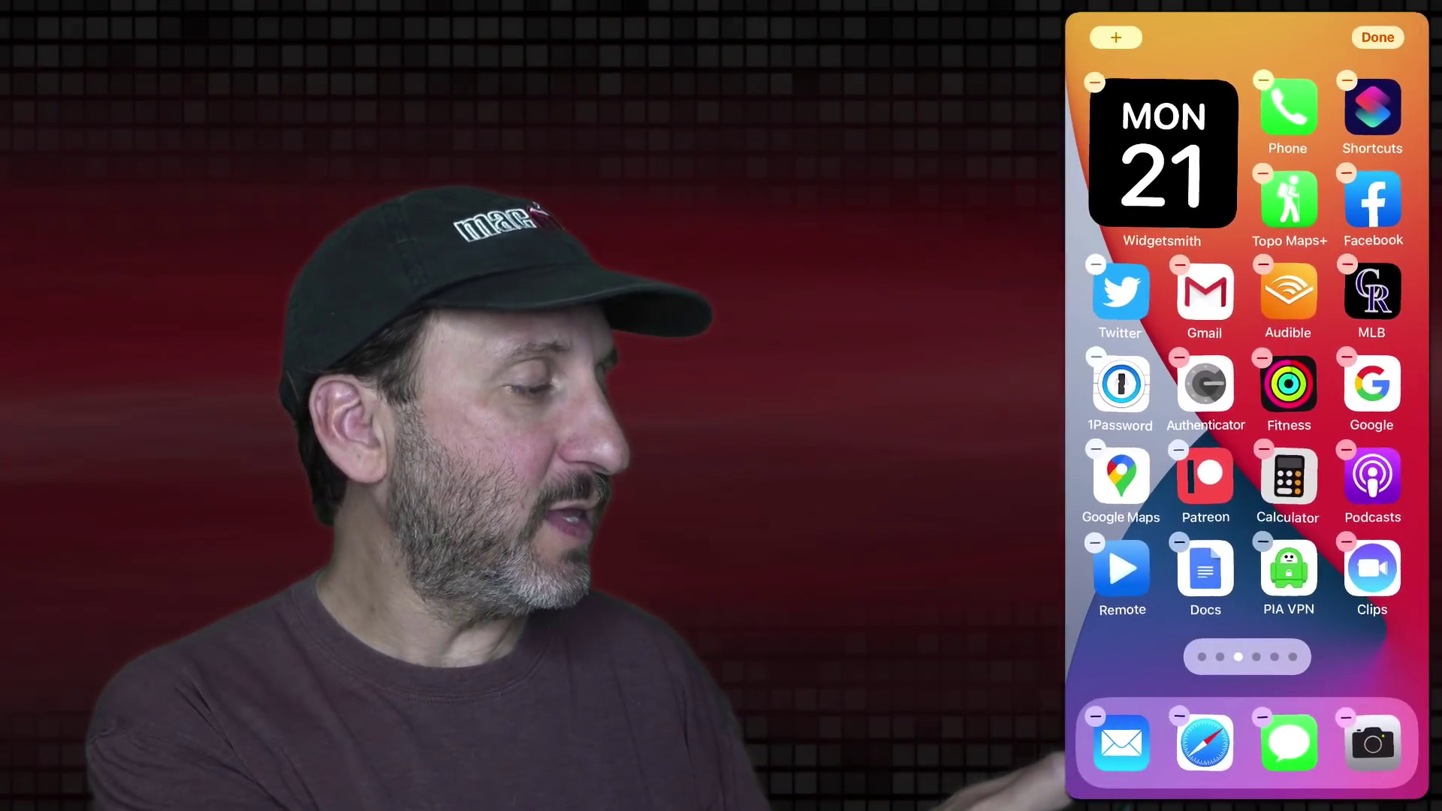
Switch the home-screen Widgetsmith widget from Small #1 to Small #2
click(1160, 161)
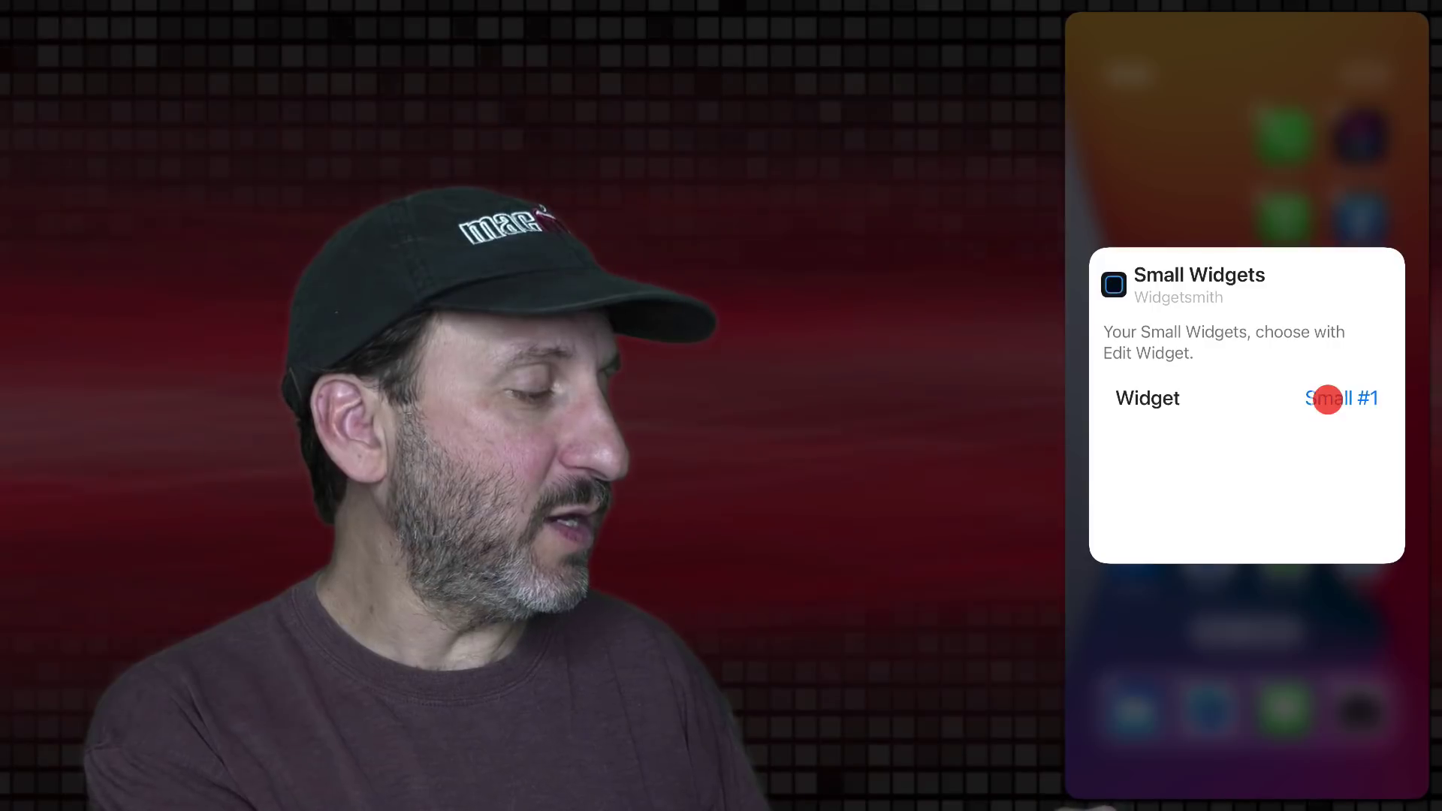
click(1328, 399)
click(1130, 207)
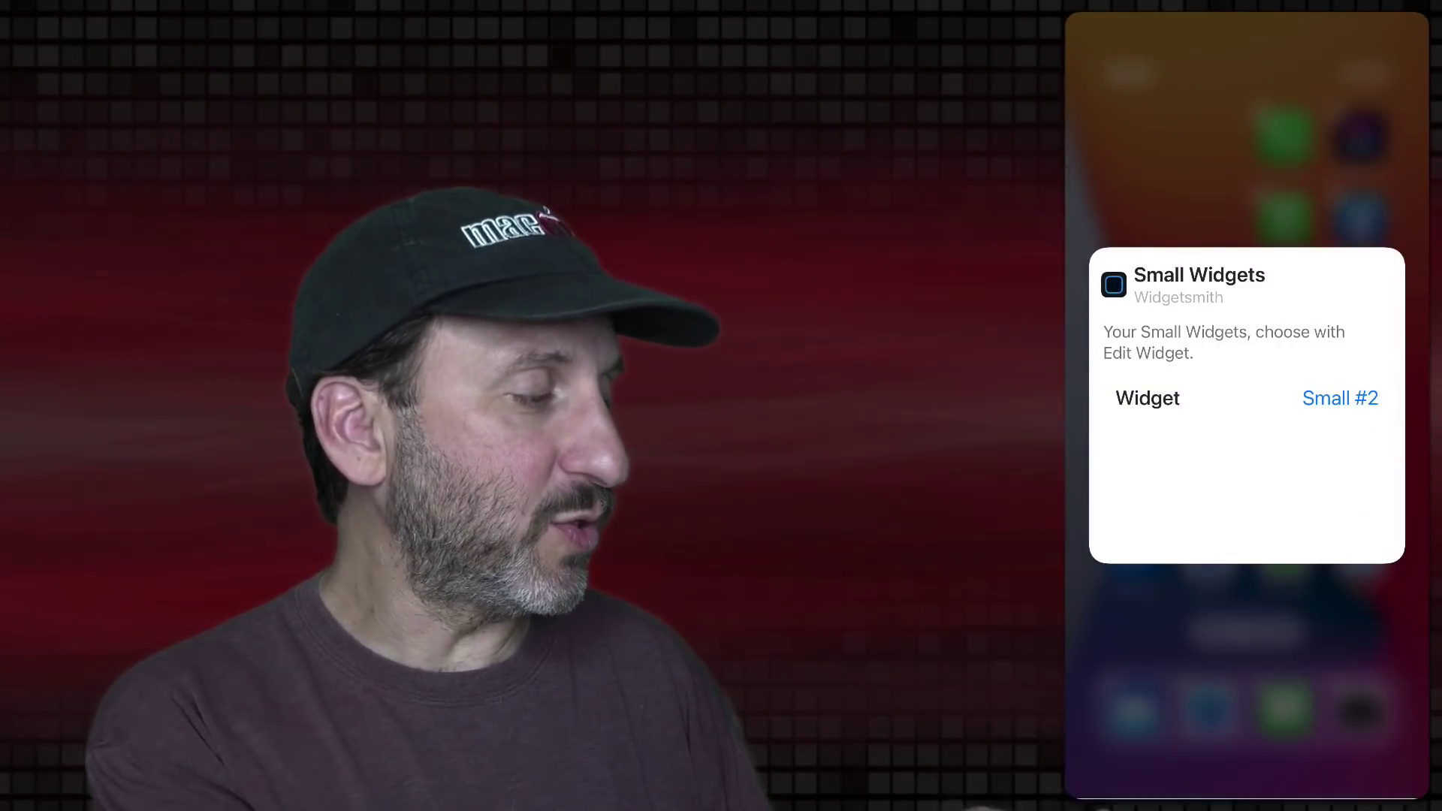